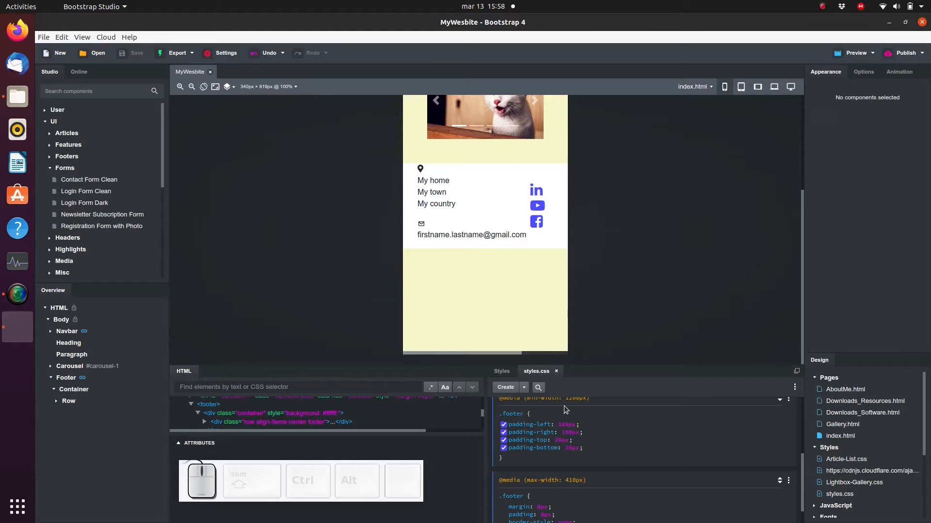
Create a new :root rule at the end of styles.css.
scroll(562, 408, down, 1)
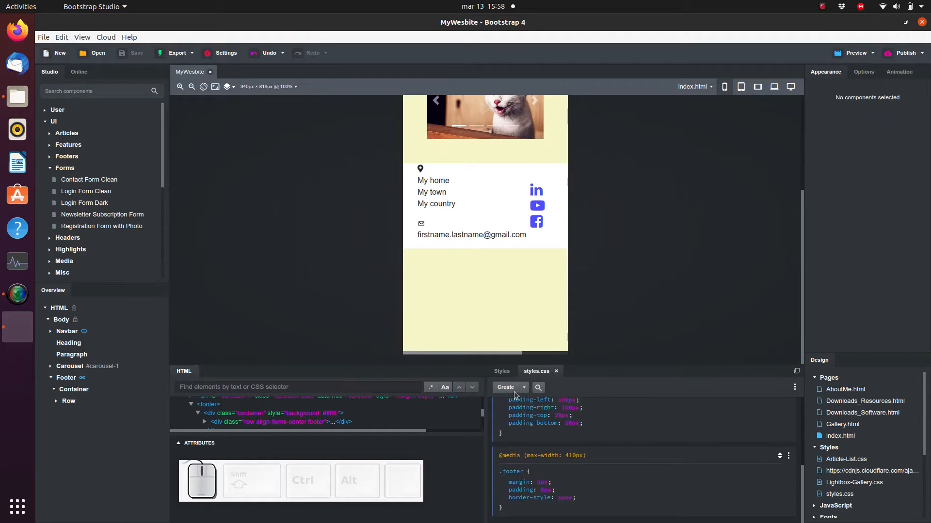
click(506, 388)
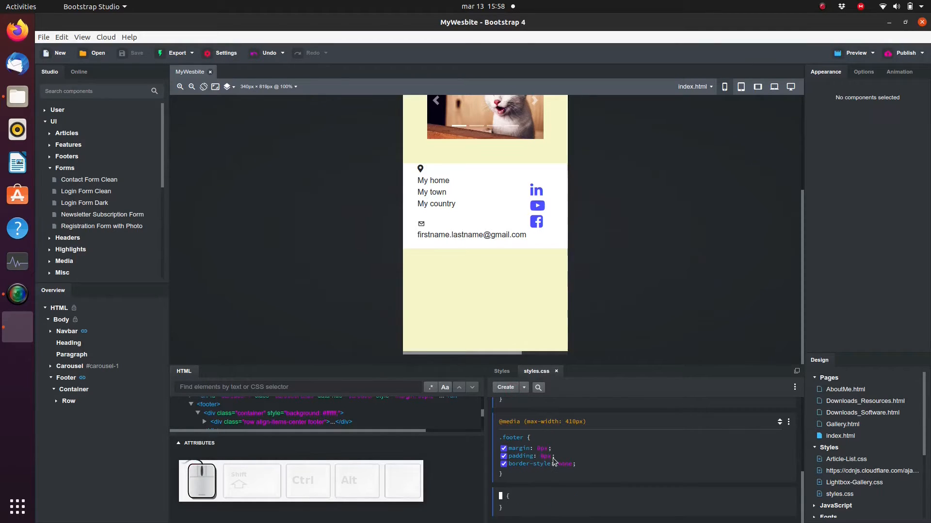
text(:roo)
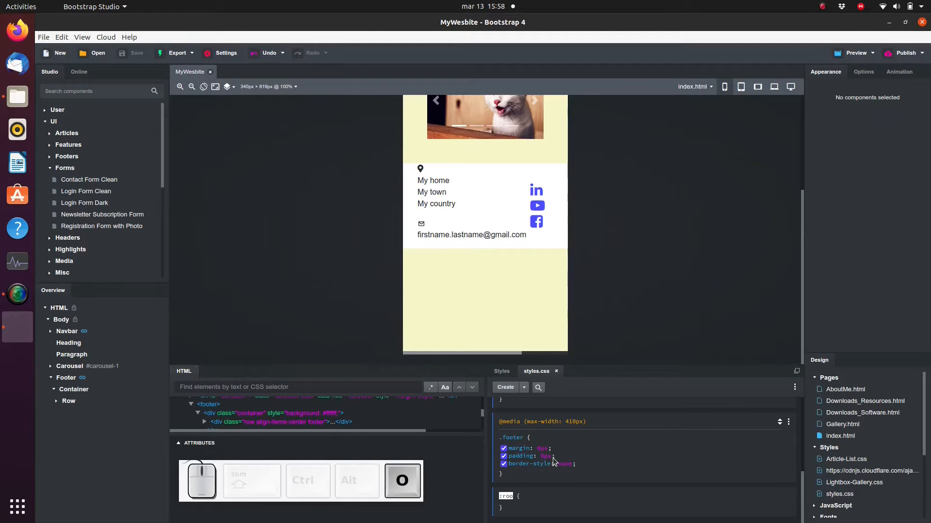
text(t)
key(Return)
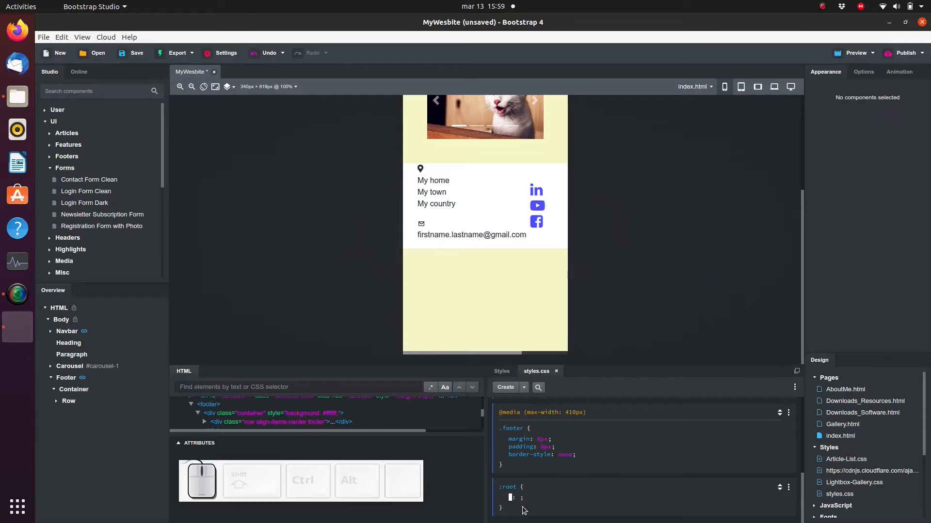
Add a --background_color variable with the value rgb(250,250,200) to the :root rule.
text(--backgr)
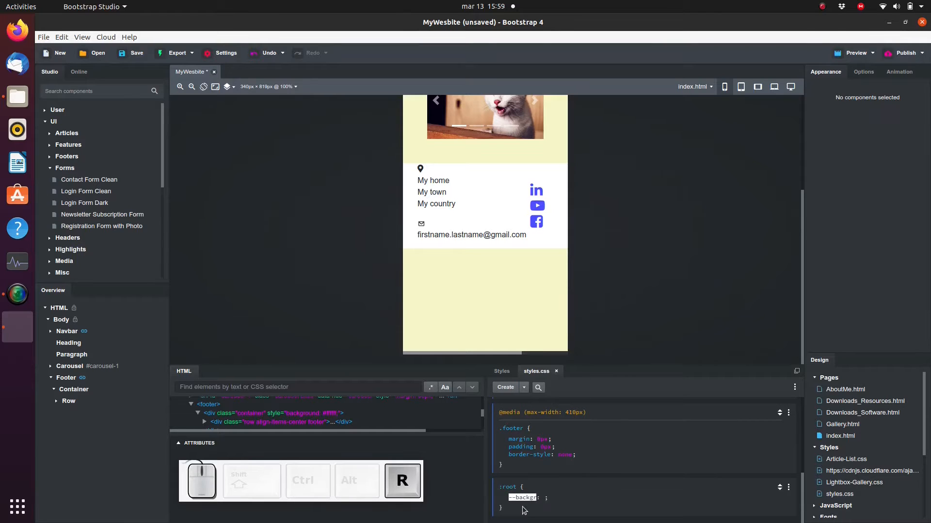
text(ound_color)
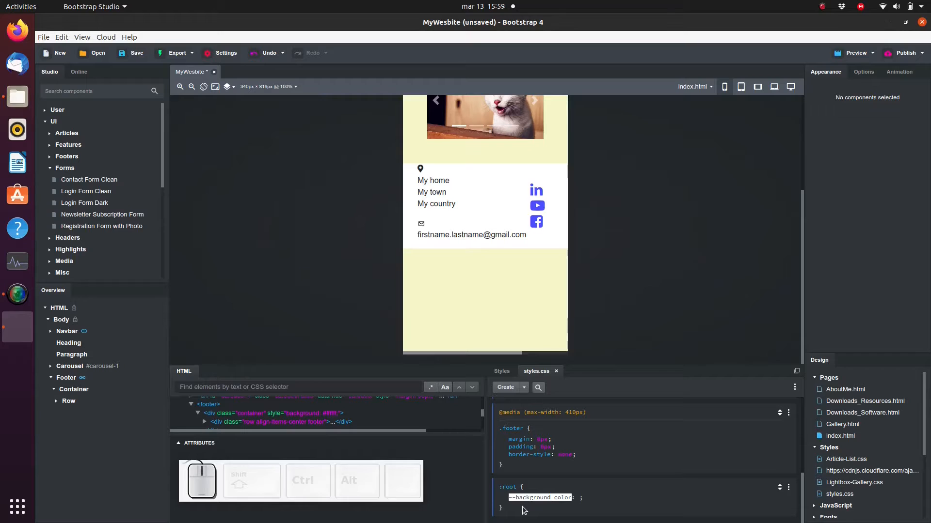
key(Tab)
text(r)
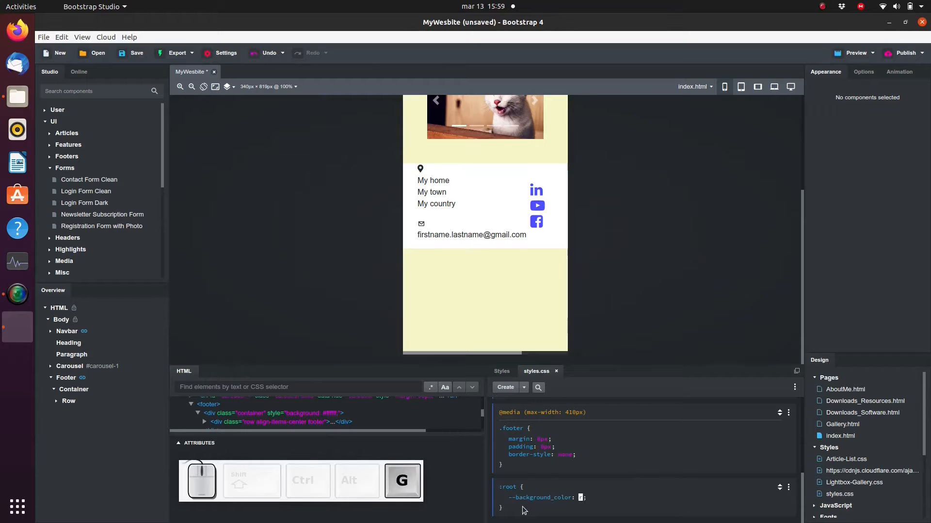
text(gb(250,250,2)
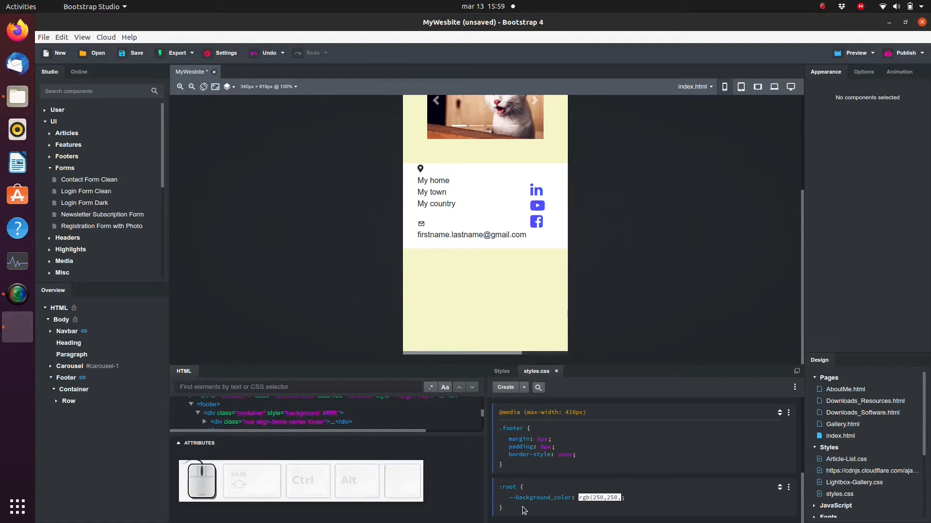
text(00))
key(Return)
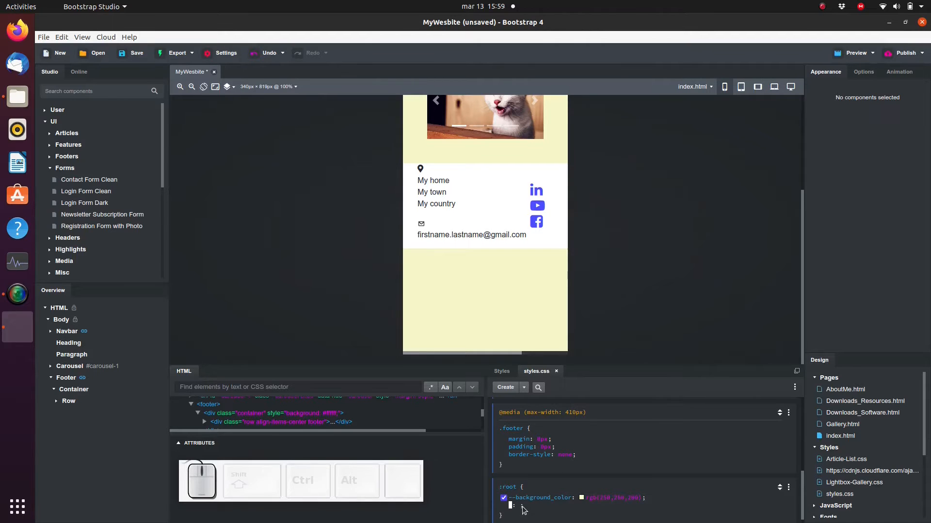
scroll(530, 509, down, 1)
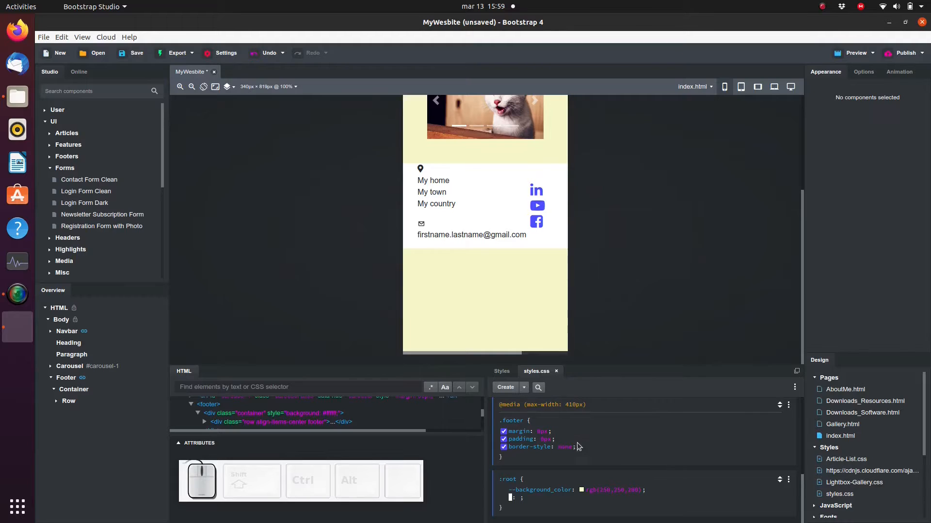
Replace the background value of the .background_item rule with var(--background_color).
scroll(588, 444, up, 5)
click(589, 422)
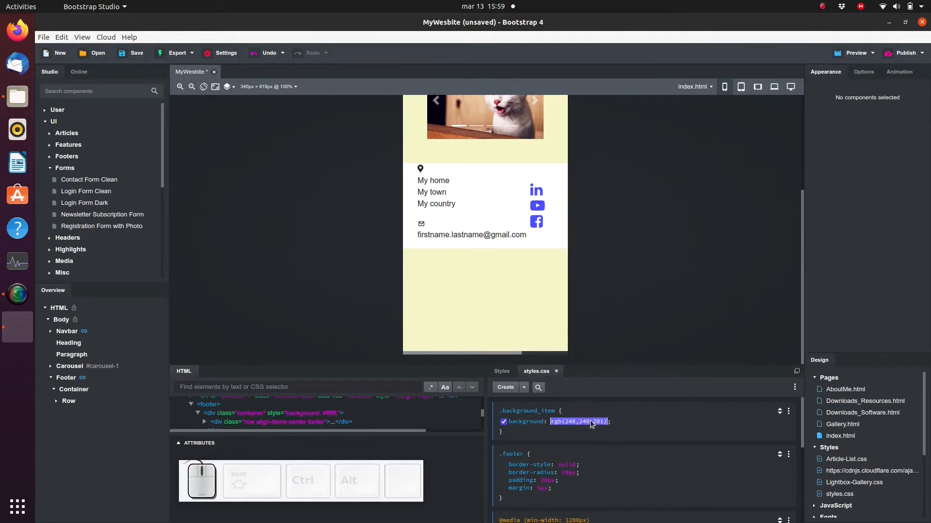
text(var(--)
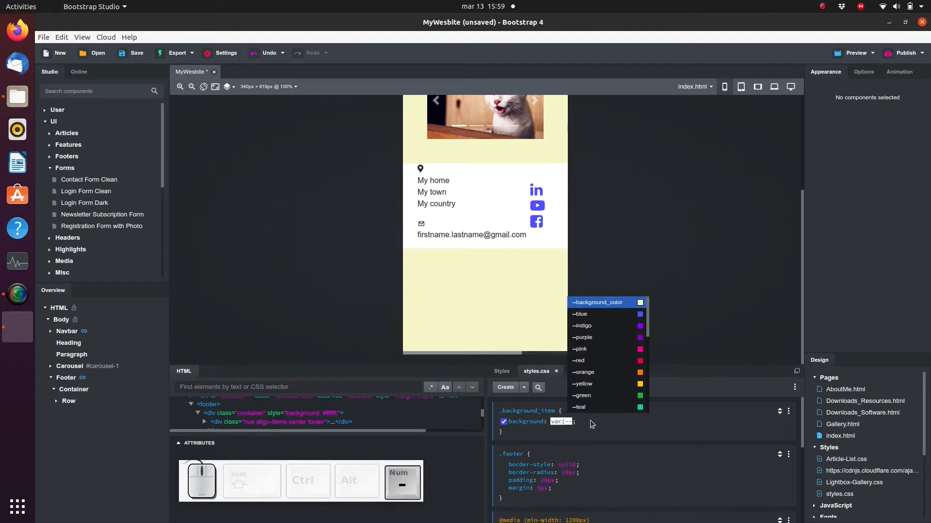
key(Return)
text())
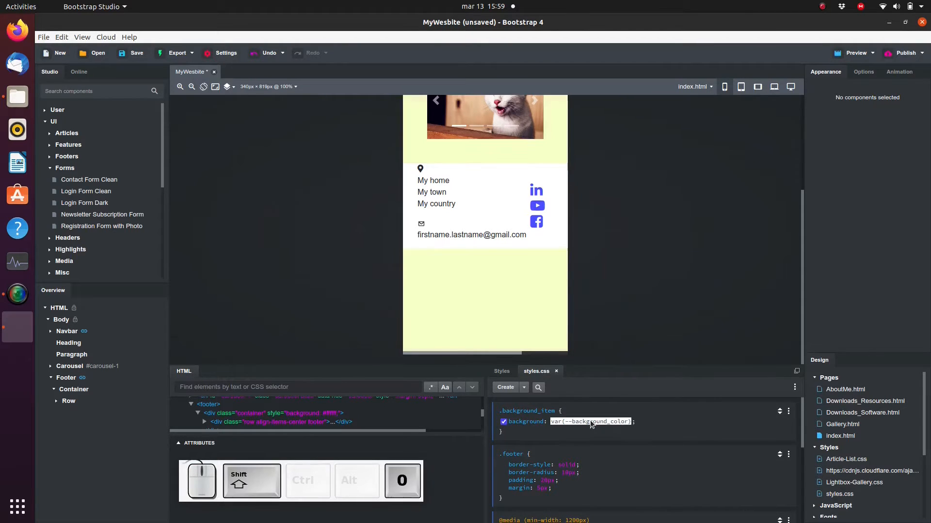
click(599, 407)
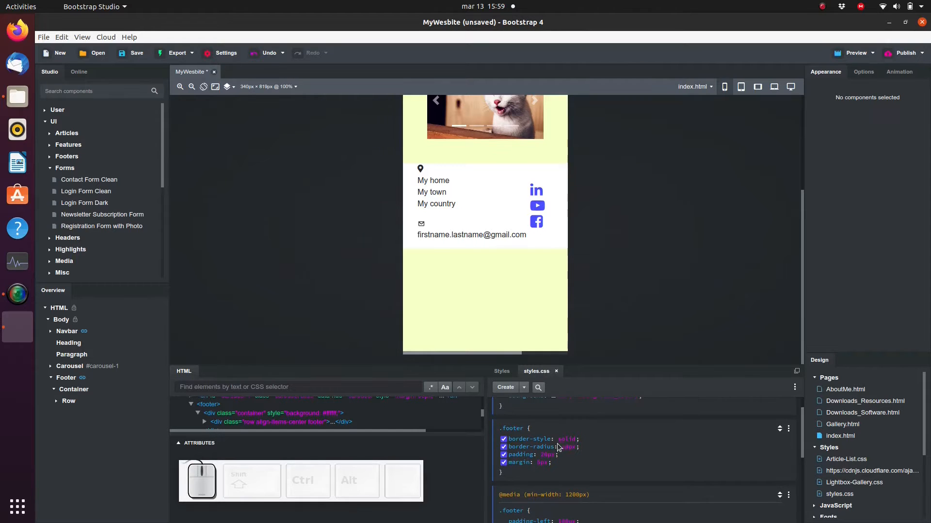
Change the --background_color variable in the :root rule to the beige rgb(238,226,185).
scroll(547, 476, down, 5)
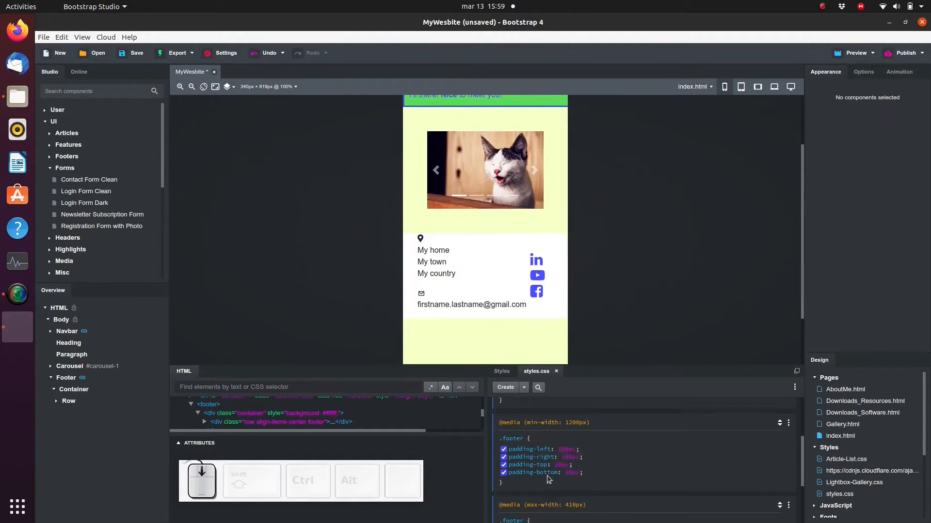
click(580, 498)
mouse_move(586, 391)
mouse_down()
mouse_move(596, 395)
mouse_move(589, 332)
mouse_move(535, 332)
mouse_move(563, 346)
mouse_move(564, 333)
mouse_up()
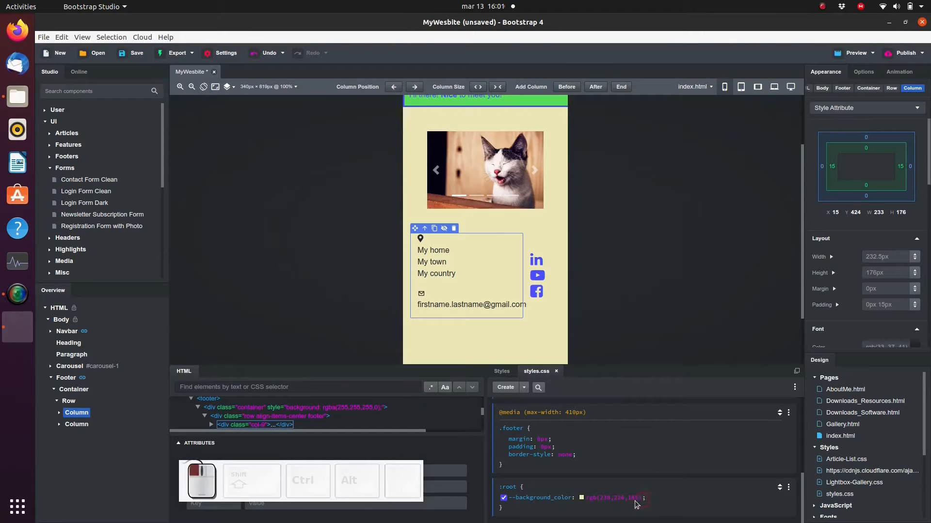
Copy the --background_color value and add a --headfoor_color variable to :root with the copied rgb(238,226,185).
click(625, 497)
key(ctrl+c)
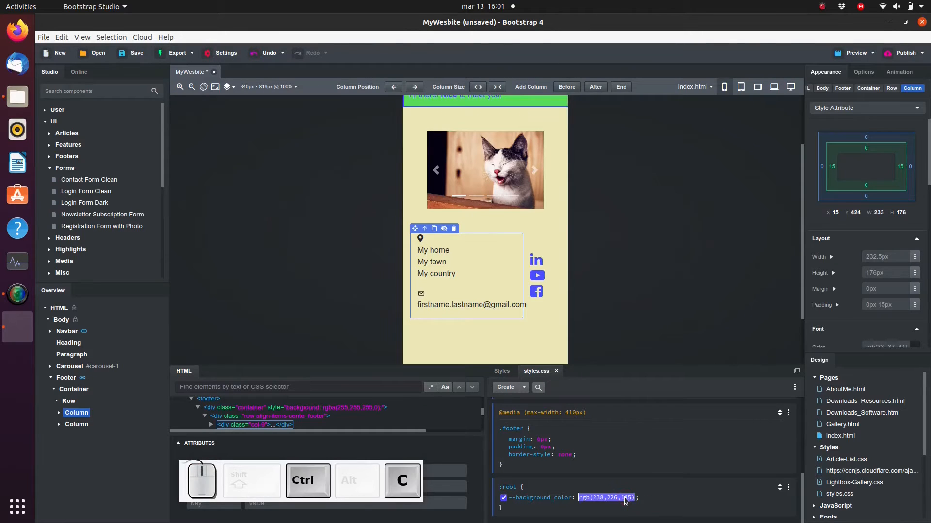
click(645, 490)
key(Return)
text(--headfoor_color:)
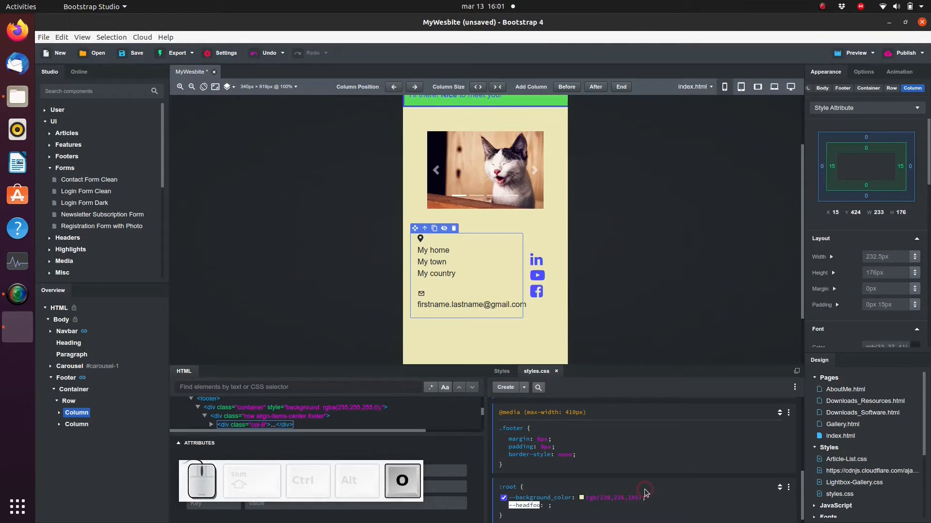
key(ctrl+v)
key(Return)
Add a --headfoot_color variable to the :root rule with the copied value rgb(238,226,185).
text(--headfoor)
key(BackSpace)
text(t_color)
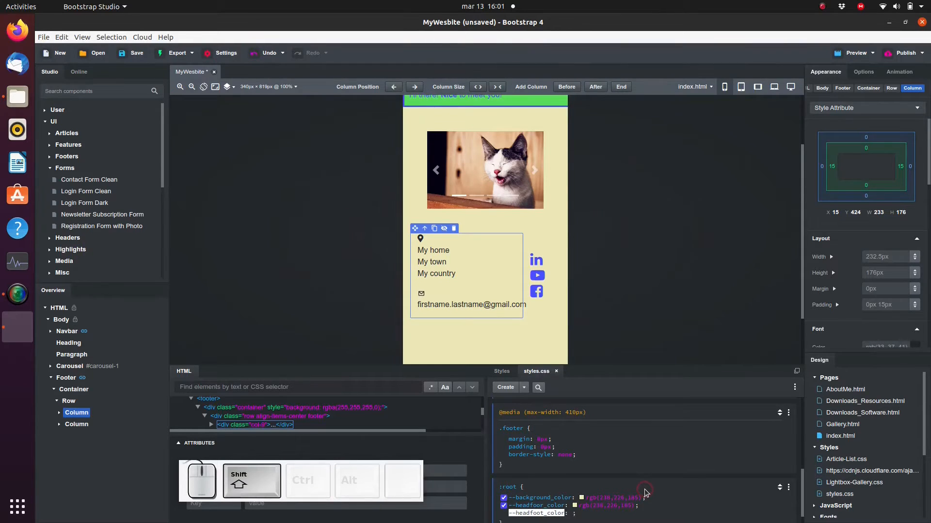
key(space)
key(ctrl+v)
key(Return)
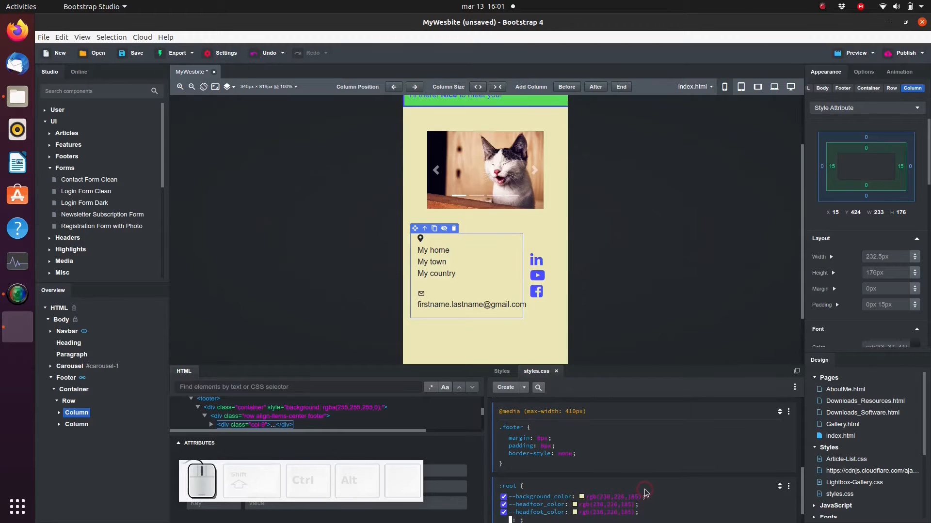
Correct the name --headfoor_color to --headfoot_color and rename the variable below it to --headfoot_hover_color.
click(544, 505)
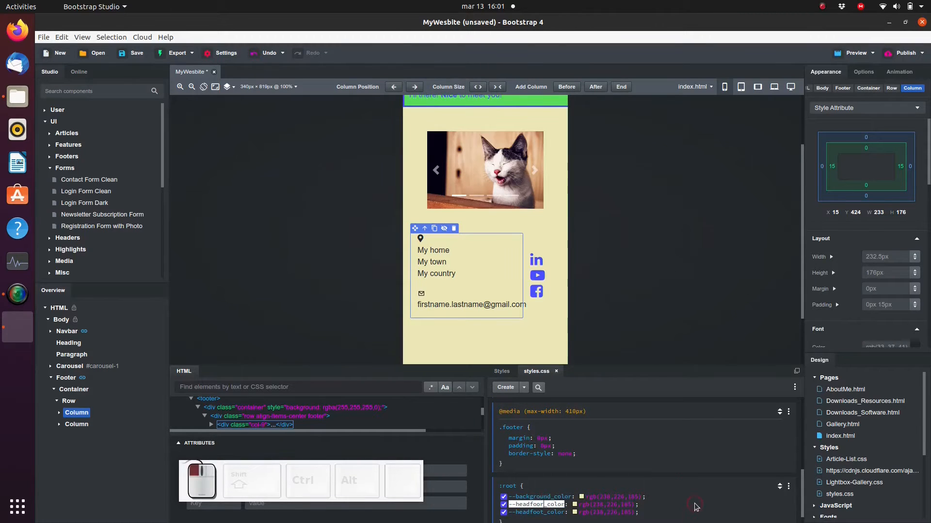
key(BackSpace)
text(t)
key(Return)
key(Down)
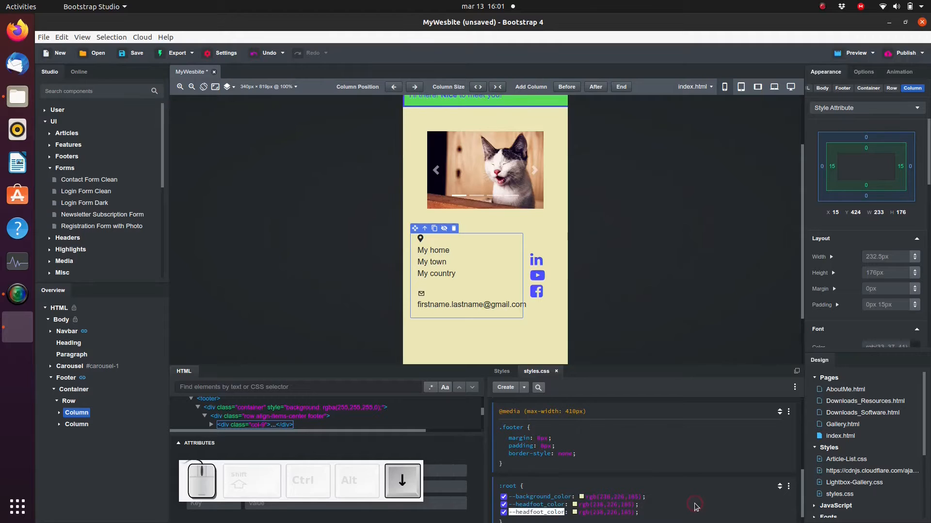
text(hover_)
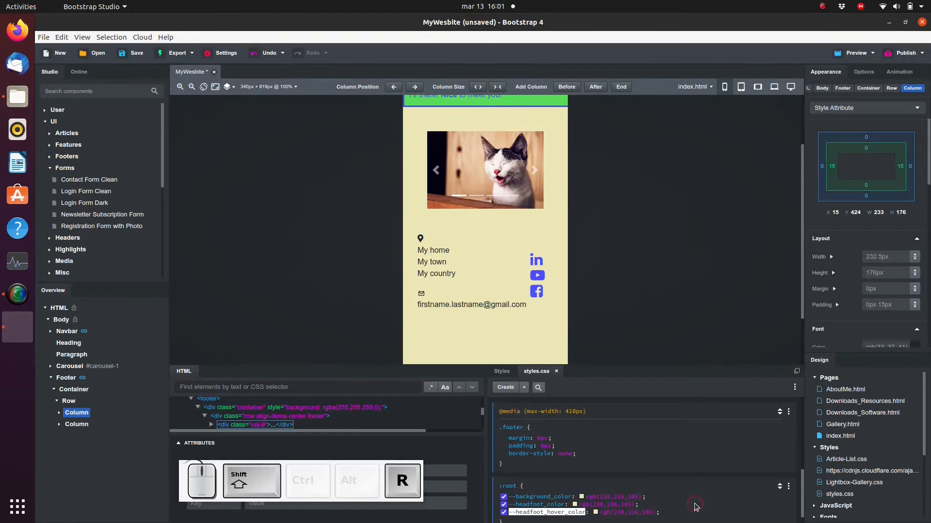
key(shift+Return)
Add a --headfoot_text_color variable to the :root rule with the copied value rgb(238,226,185).
text(--headf)
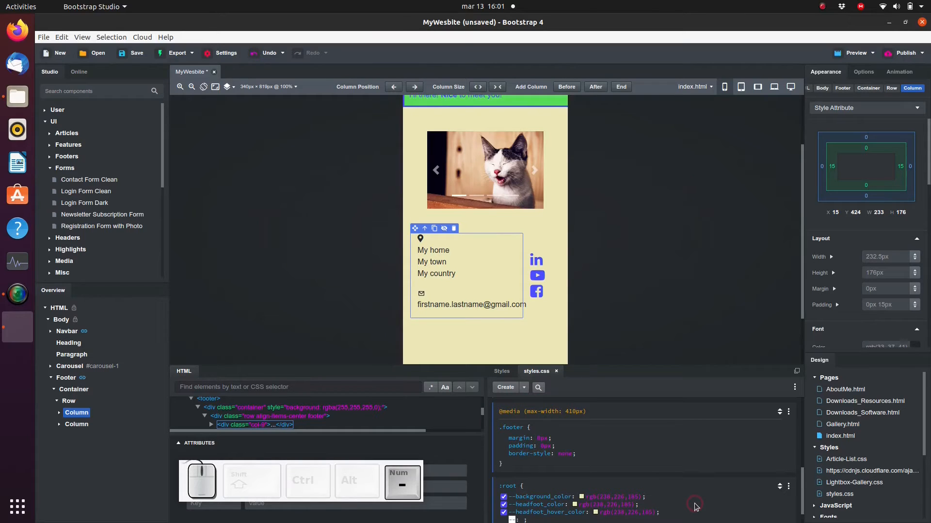
text(oot_te)
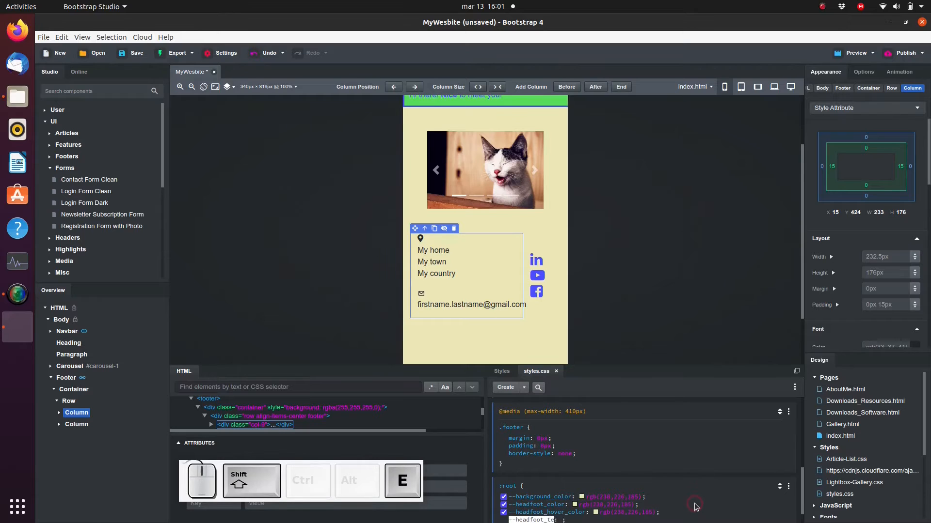
text(xt_color)
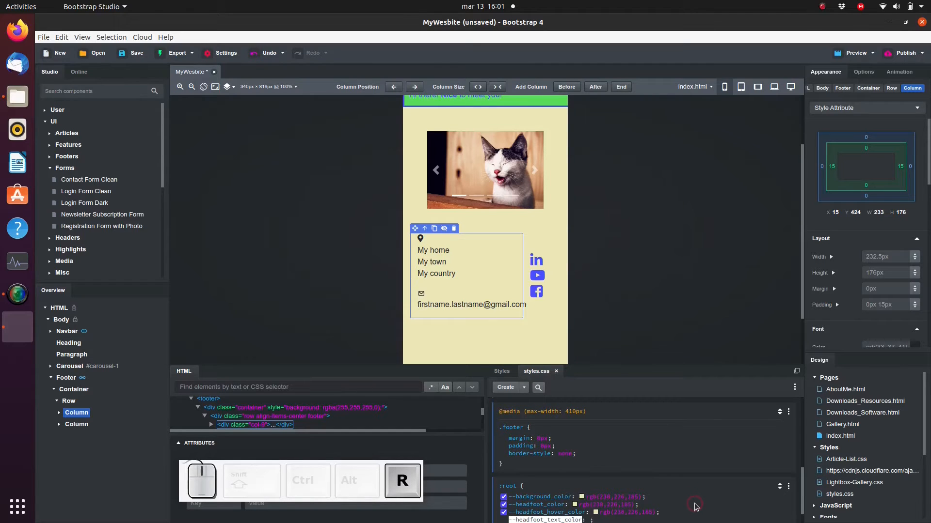
key(Tab)
key(ctrl+v)
key(Return)
Add a --headfoot_text_hover_color variable to the :root rule with the copied value rgb(238,226,185).
text(--hea)
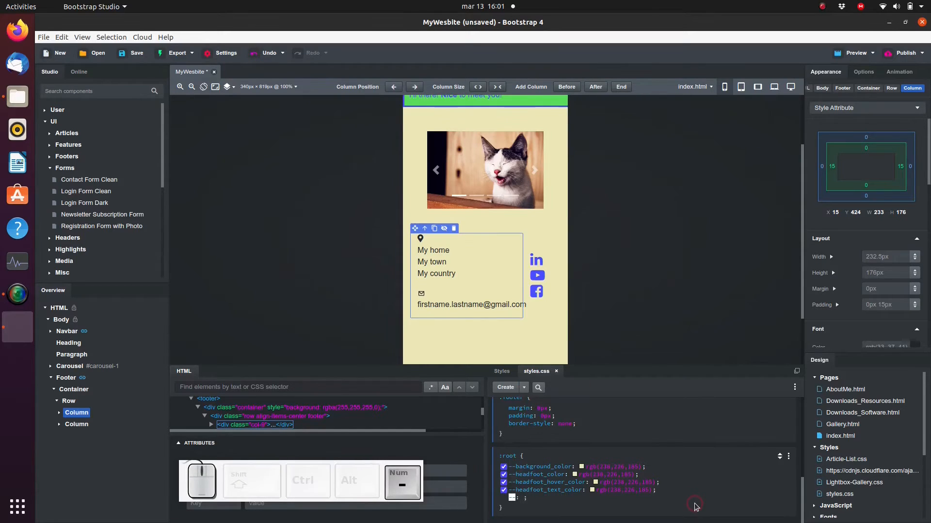
text(dfoot)
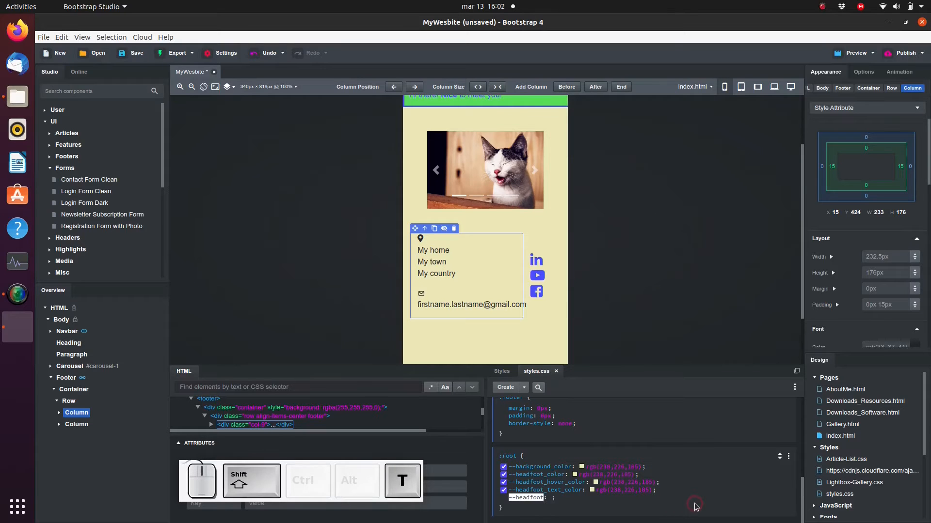
text(_text_hover_color)
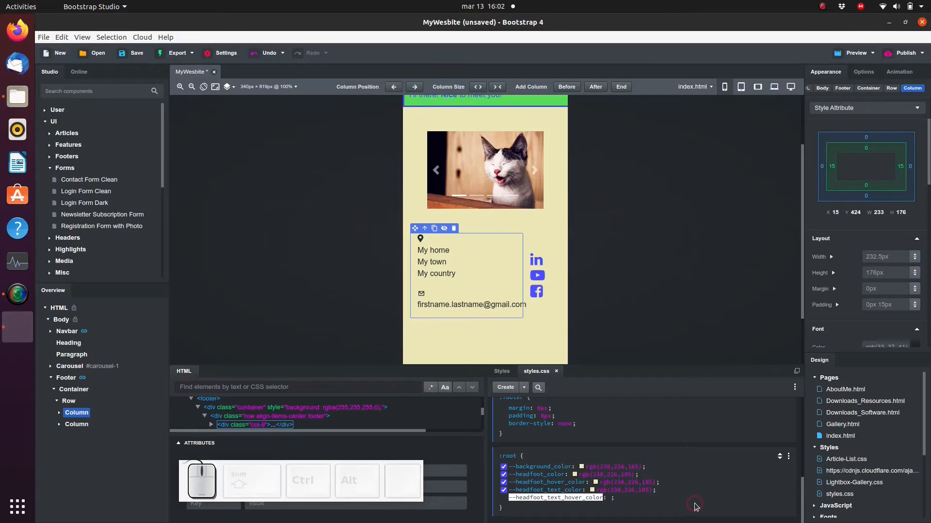
key(ctrl+shift+v)
key(Return)
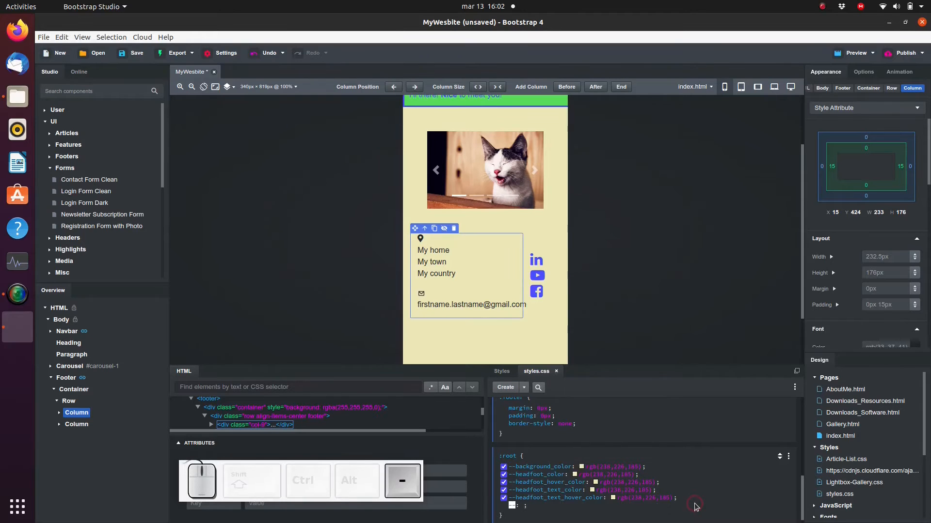
Add a --headfoot_shadow variable to the :root rule with the copied value rgb(238,226,185).
text(headfoot_shadow)
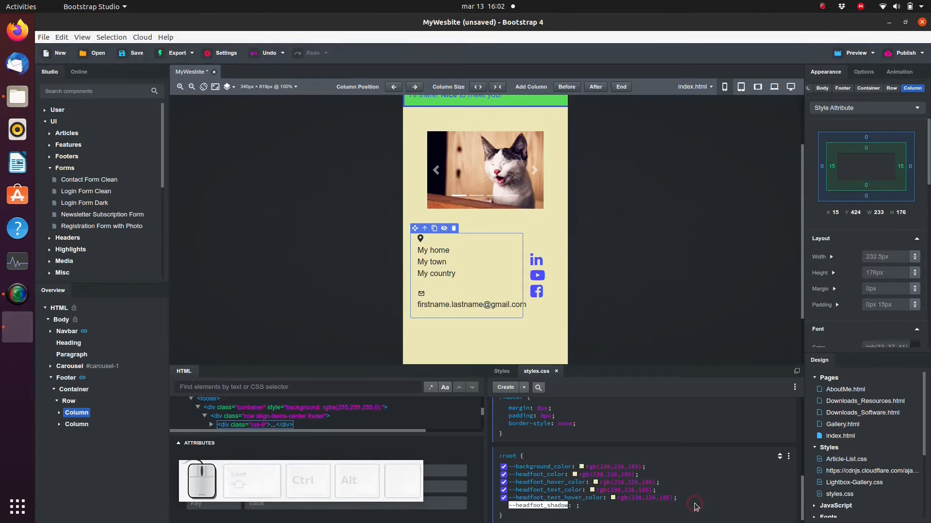
key(ctrl+shift+v)
key(Return)
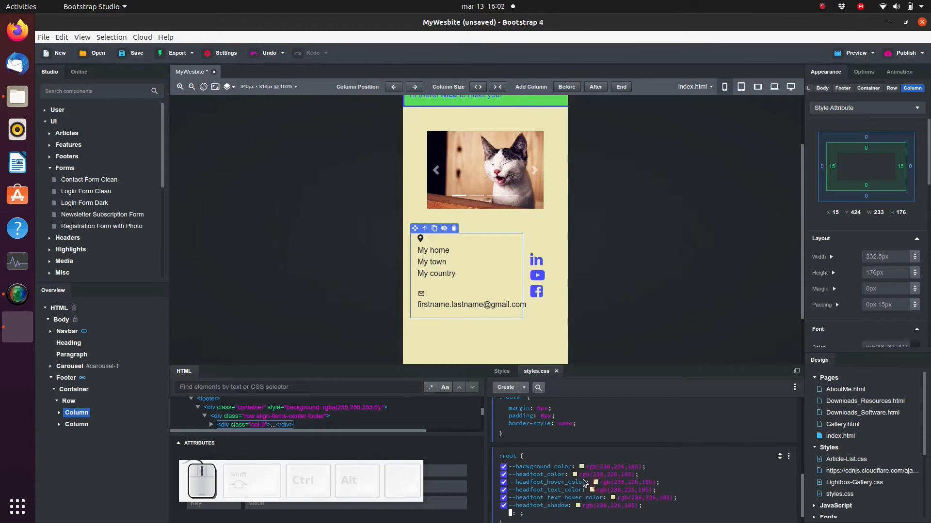
Pick a muted blue-grey for the --headfoot_color variable with the color picker.
click(579, 475)
click(578, 475)
click(578, 473)
click(574, 476)
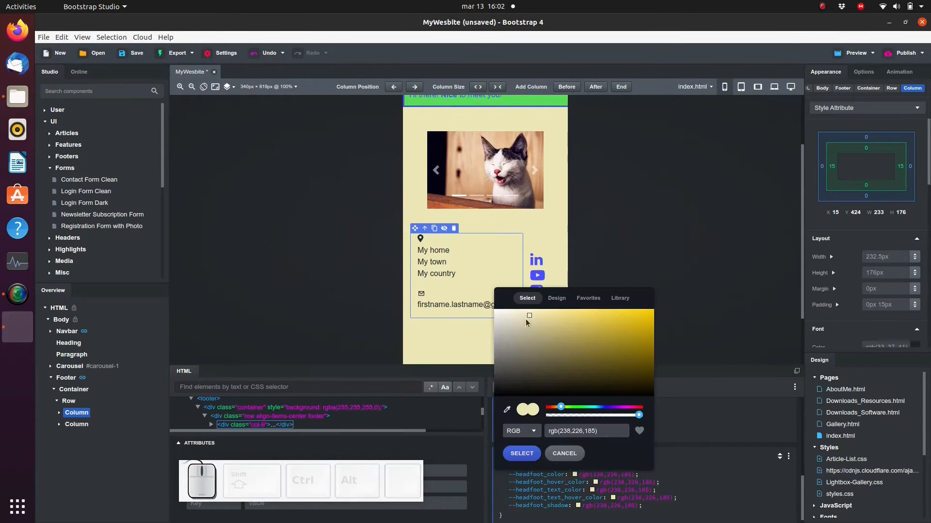
click(606, 407)
drag(564, 335, 534, 344)
click(535, 454)
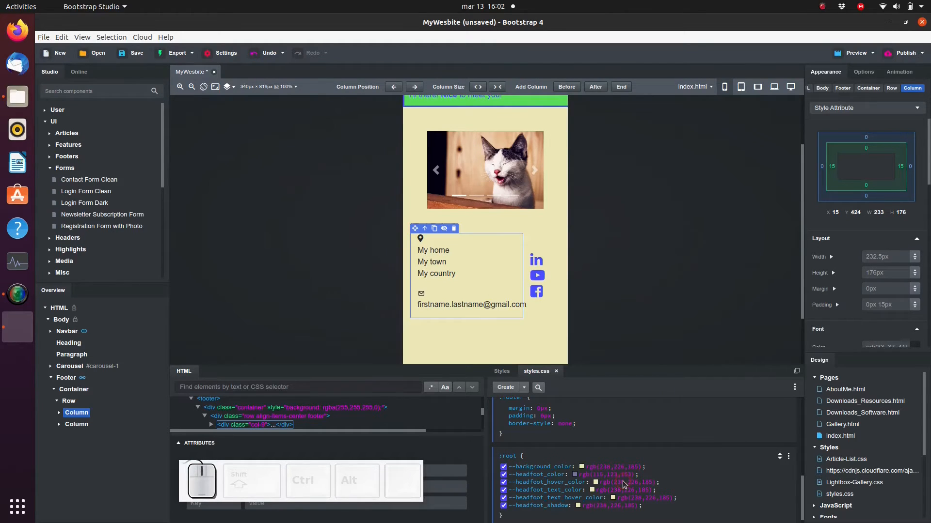
Set the --headfoot_color variable in the :root rule to rgb(30,30,60).
click(601, 474)
key(BackSpace)
key(BackSpace)
key(BackSpace)
text(30)
key(Right)
key(shift+Right)
key(shift+Right)
key(shift+Right)
text(30)
key(Right)
key(shift+Right)
key(shift+Right)
key(shift+Right)
text(60)
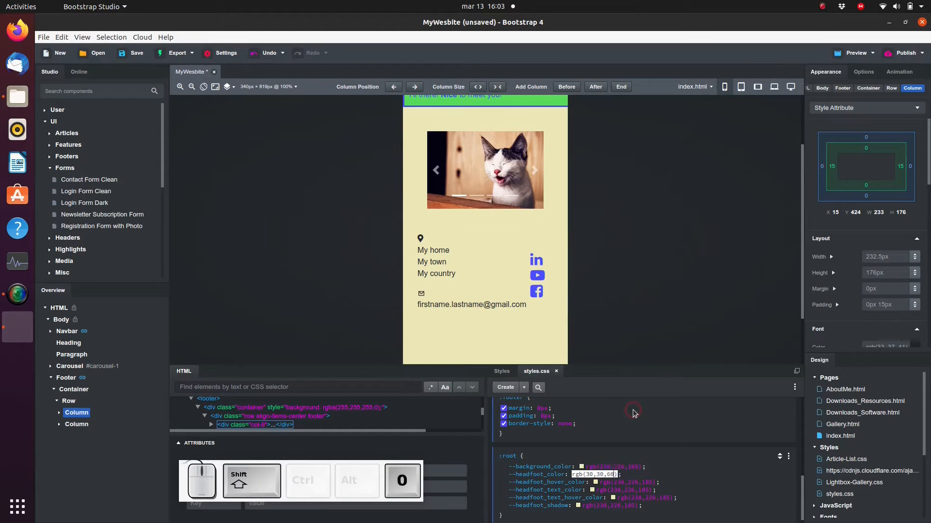
Set the --headfoot_hover_color variable in the :root rule to rgb(12,12,24).
click(645, 482)
key(BackSpace)
key(BackSpace)
key(BackSpace)
text(12)
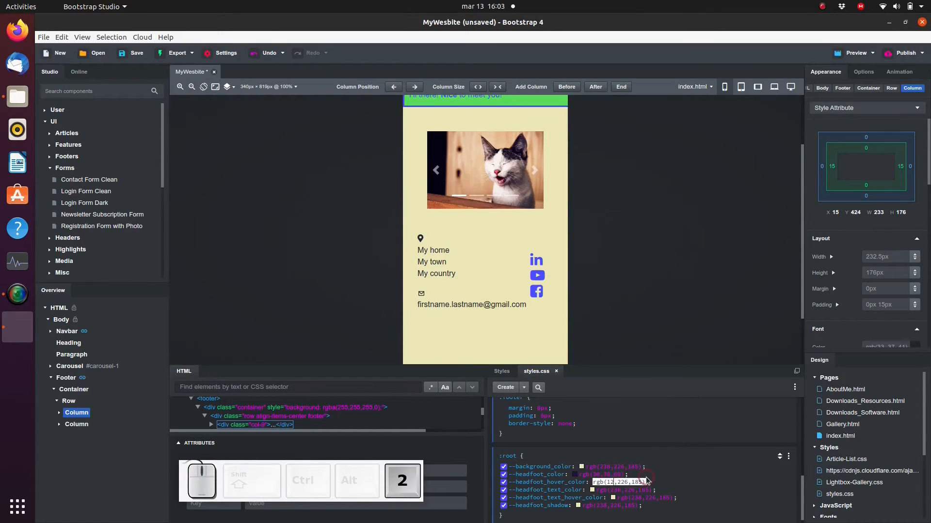
key(Right)
key(shift+Right)
key(shift+Right)
key(shift+Right)
text(12)
key(Right)
key(Right)
key(Left)
key(shift+Right)
key(shift+Right)
key(shift+Right)
text(24)
key(Return)
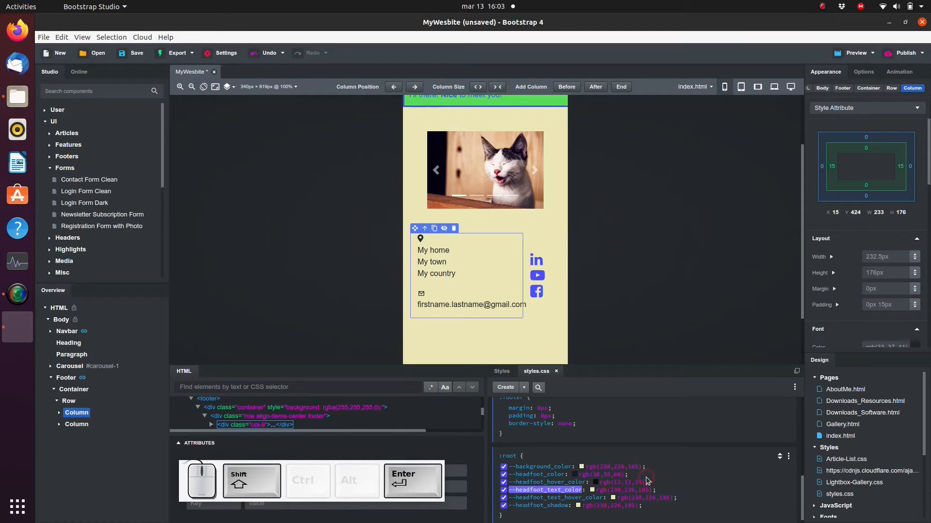
Set the --headfoot_text_color variable in the :root rule to rgb(255,255,0).
click(623, 490)
double_click(609, 491)
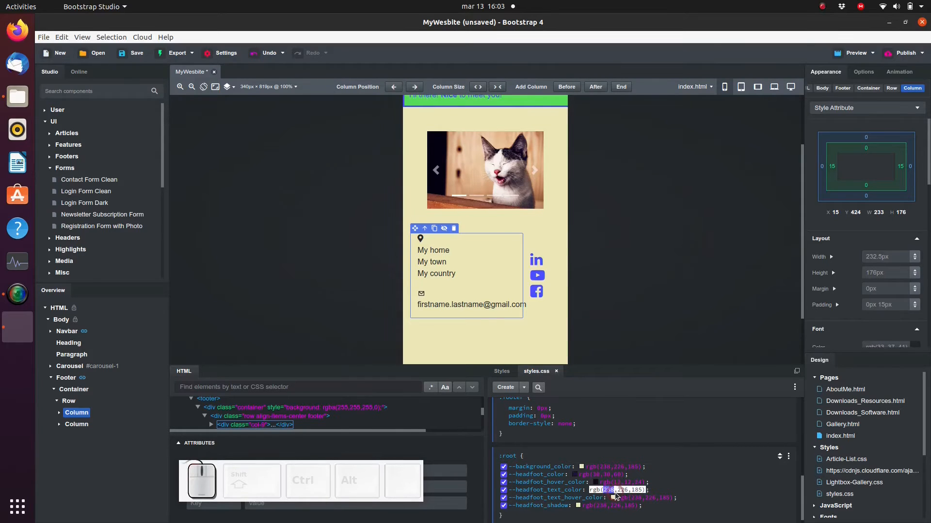
text(255)
key(Right)
key(shift+Right)
key(shift+Right)
key(shift+Right)
text(255)
key(Right)
key(shift+Right)
key(shift+Right)
key(shift+Right)
text(0)
key(Return)
Set the --headfoot_text_hover_color variable in the :root rule to rgb(255,255,255).
click(621, 498)
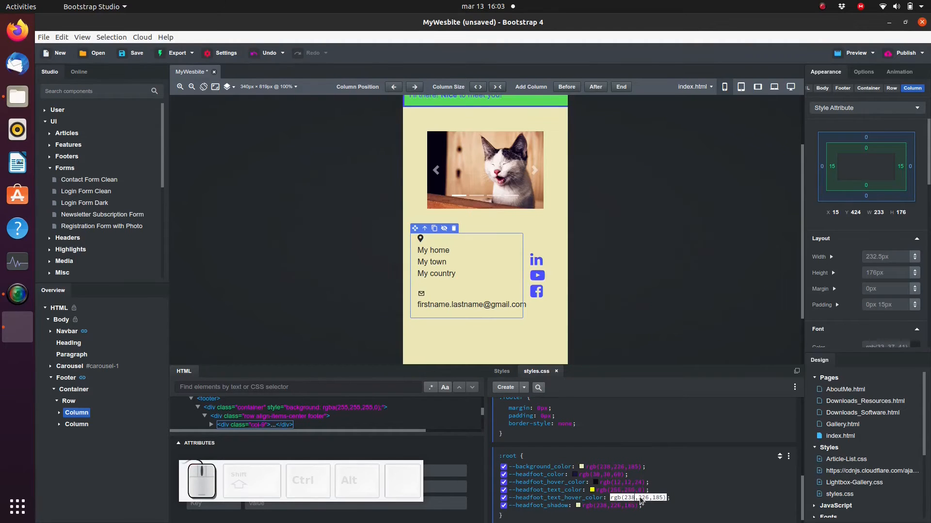
text(255)
key(Right)
key(shift+Right)
key(shift+Right)
key(shift+Right)
text(255)
key(Right)
key(shift+Right)
key(shift+Right)
key(shift+Right)
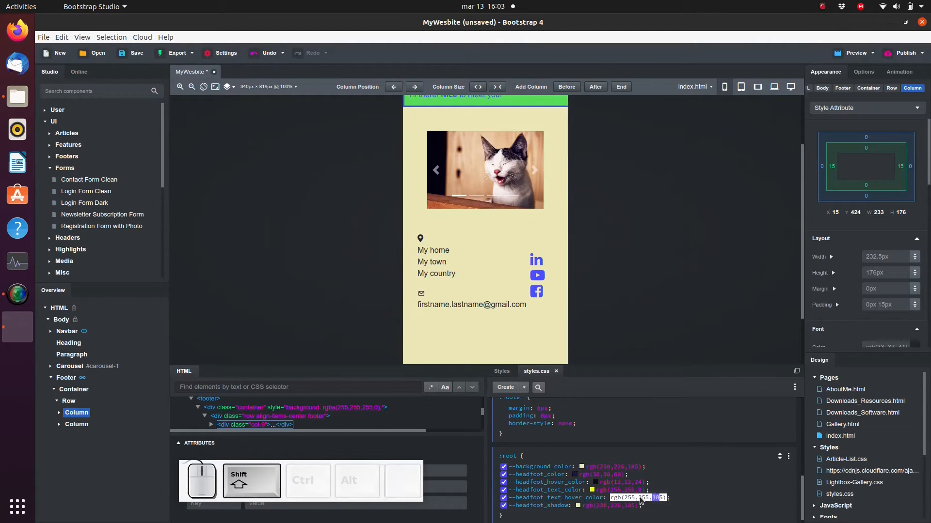
text(255)
key(Return)
Set the --headfoot_shadow variable in the :root rule to rgb(12,12,40).
click(595, 506)
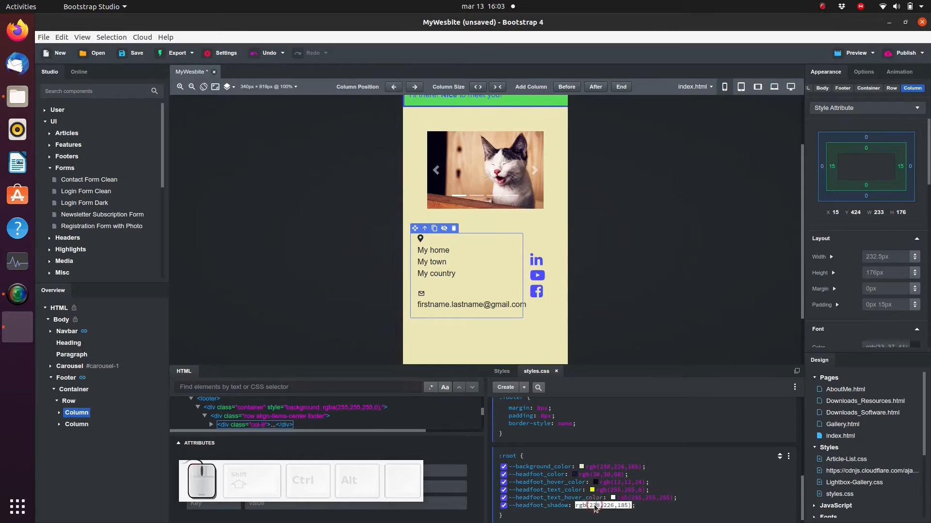
double_click(595, 507)
text(12,12,40)
key(Return)
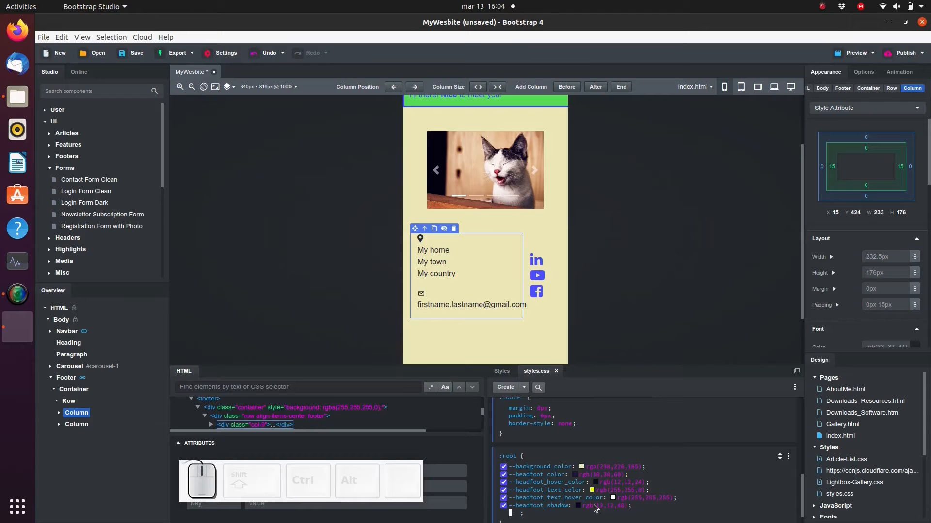
Create a new CSS rule in styles.css with the selector .headfoot.
click(505, 387)
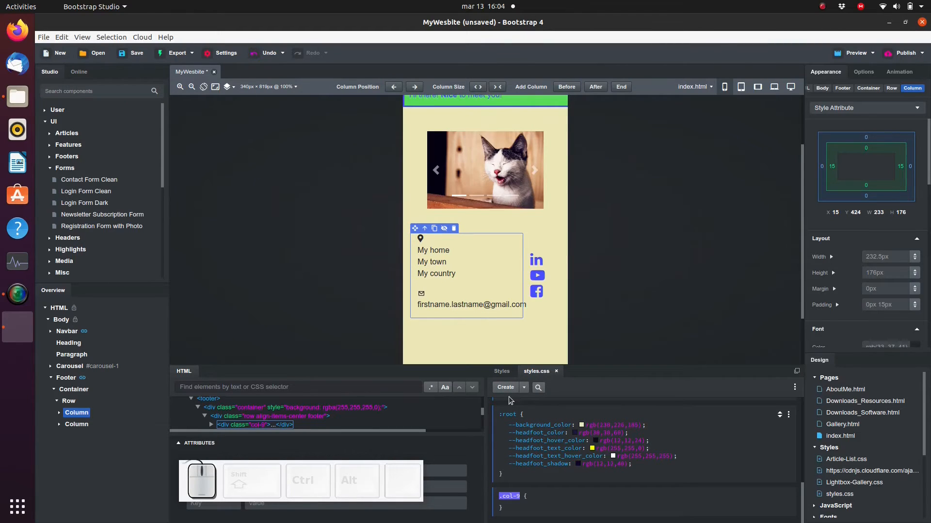
text(.headfoot)
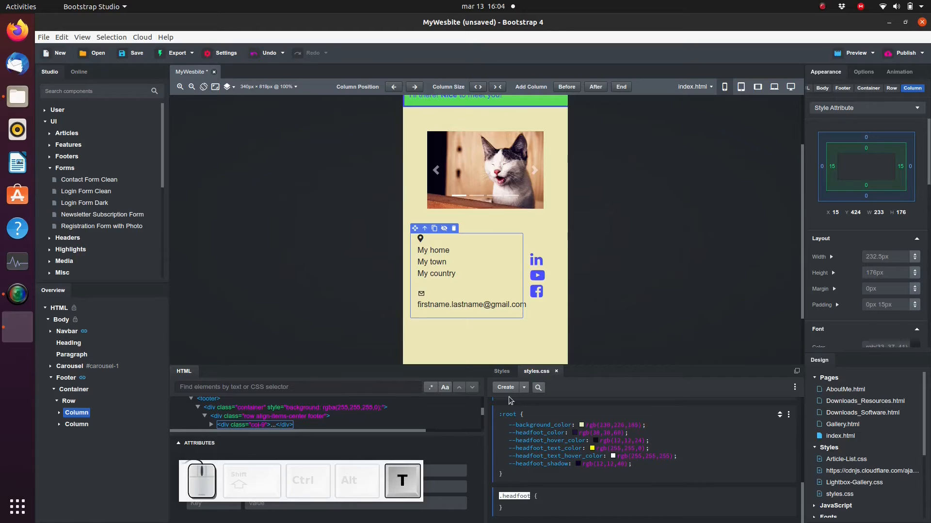
key(Return)
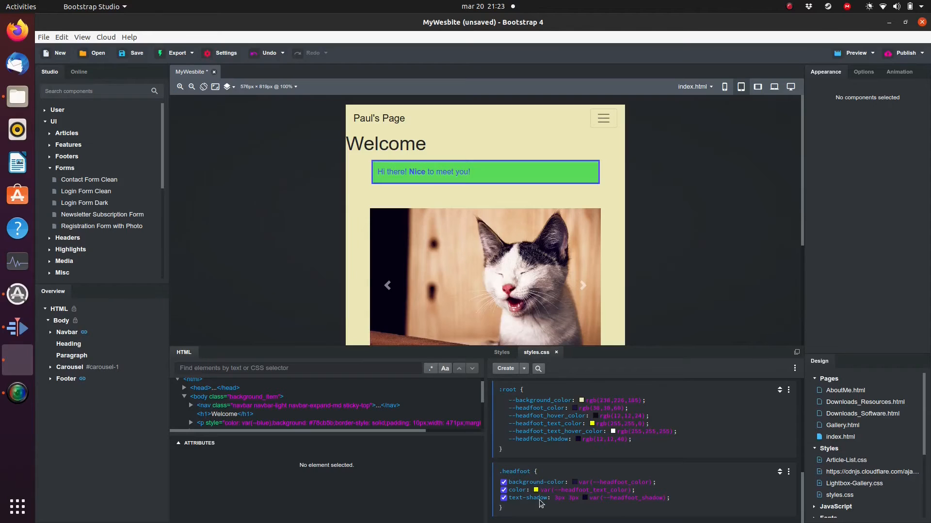
Assign the class headfoot to the Navbar.
click(66, 333)
click(390, 485)
text(headfoot)
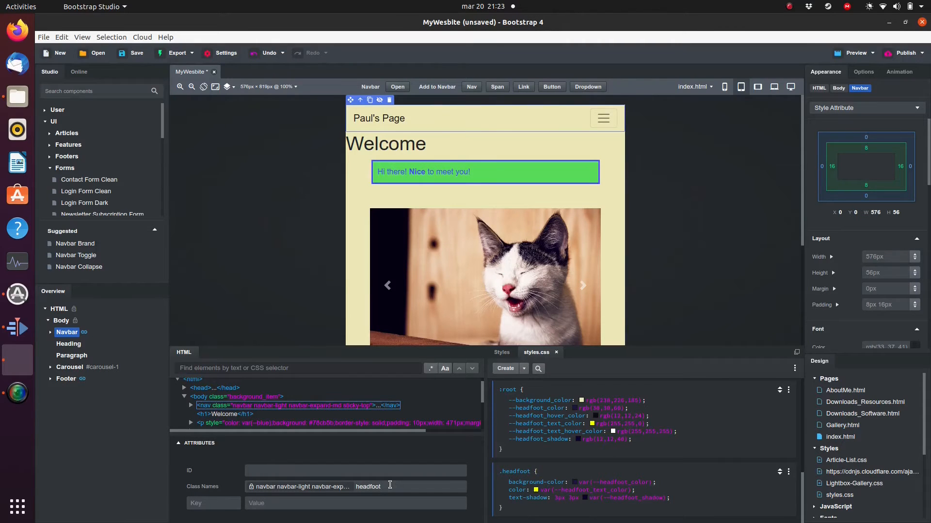
key(Return)
Assign the class headfoot to the Footer element.
scroll(331, 228, down, 5)
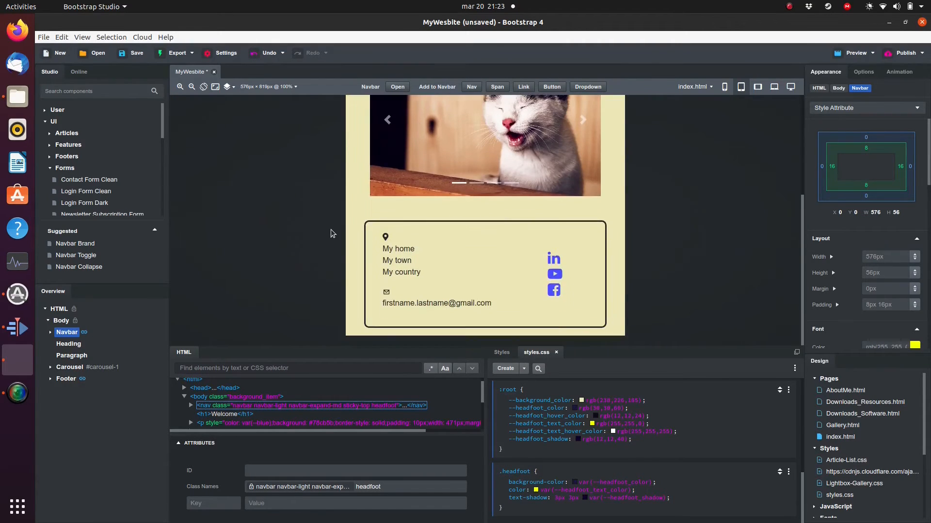
click(353, 252)
click(263, 489)
text(headfoot)
key(Return)
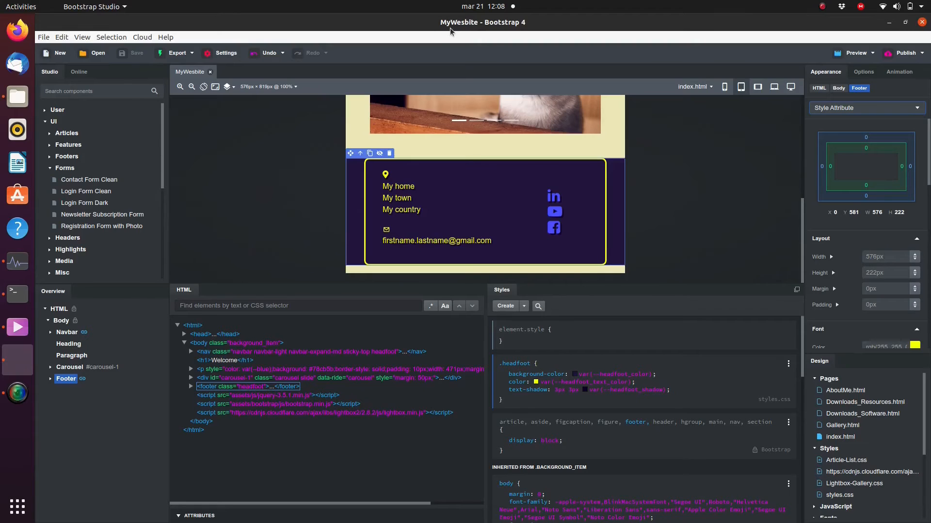
Remove the border property from the general .footer rule that styles the row inside the footer container.
click(50, 378)
click(54, 390)
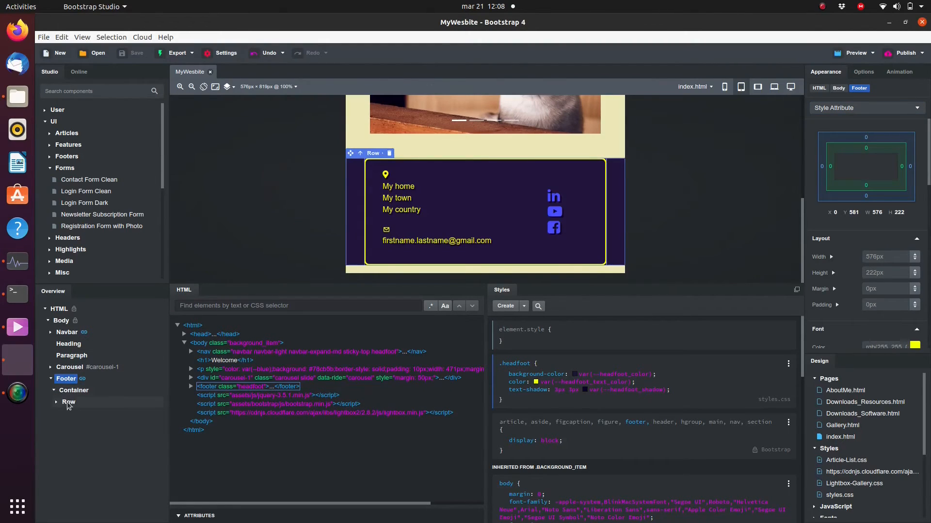
click(68, 403)
click(276, 512)
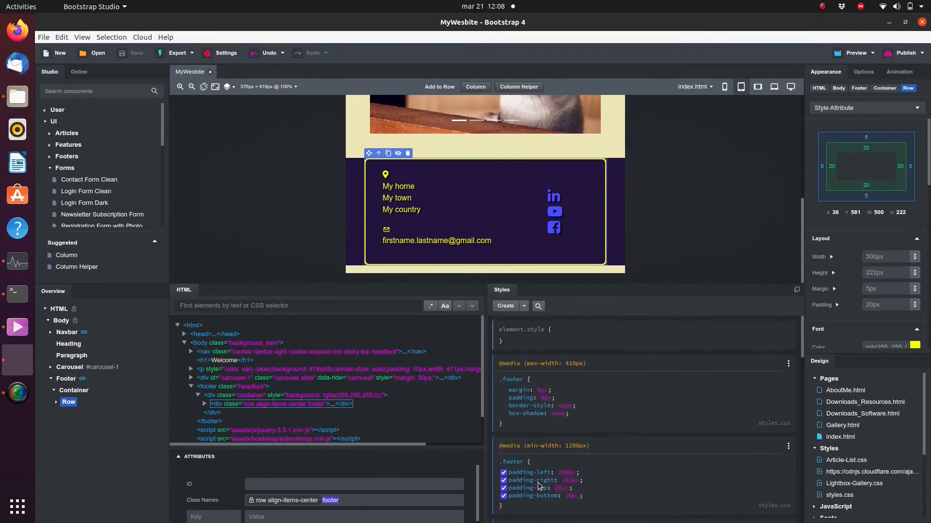
scroll(538, 483, down, 5)
click(547, 410)
key(BackSpace)
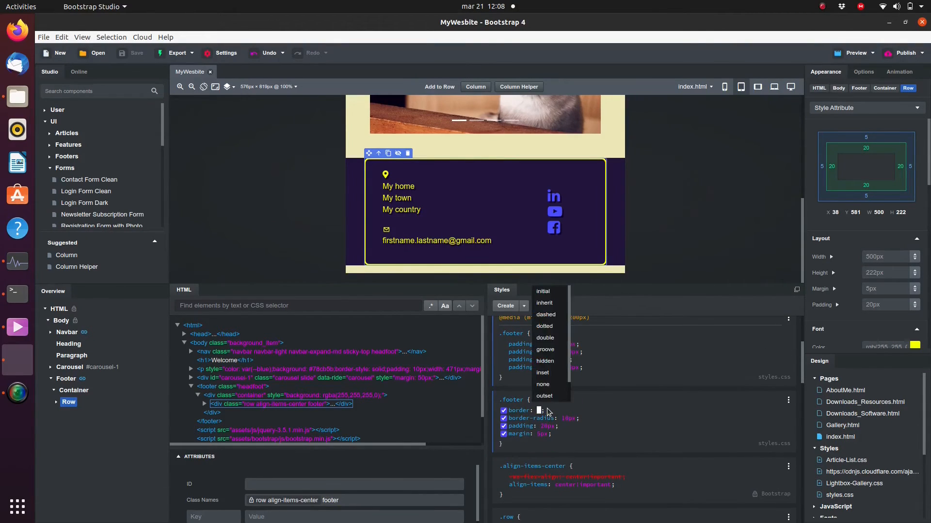
key(Tab)
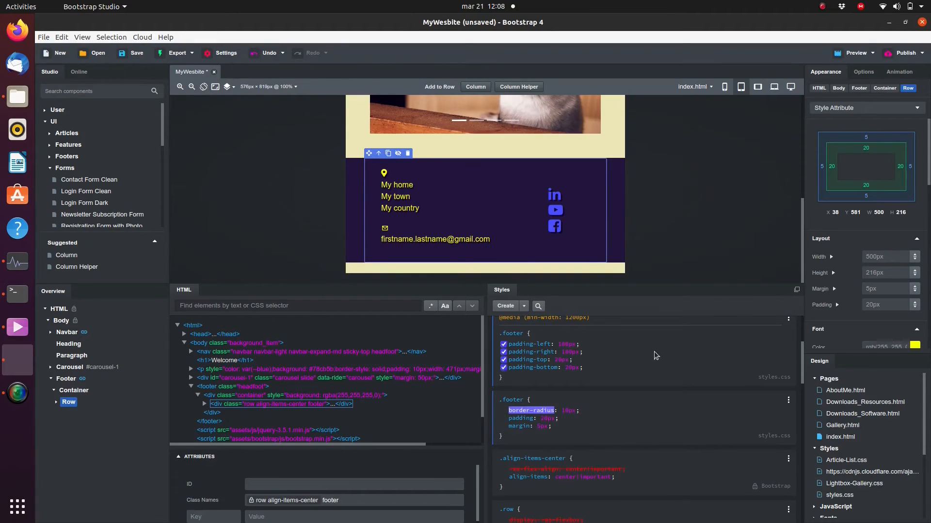
Add a box shadow to the general .footer rule, colored with the --headfoot_shadow variable.
click(849, 108)
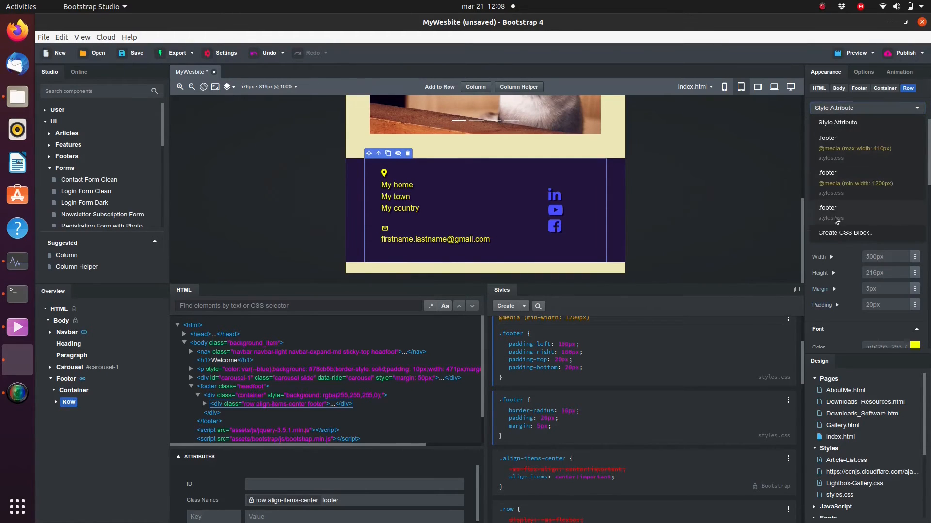
click(835, 219)
scroll(855, 258, down, 7)
scroll(855, 258, down, 4)
click(822, 245)
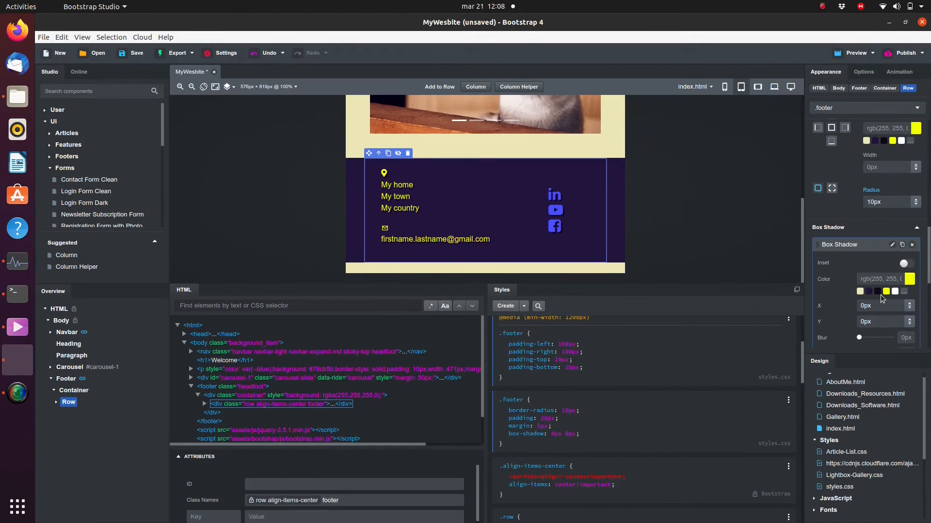
click(904, 292)
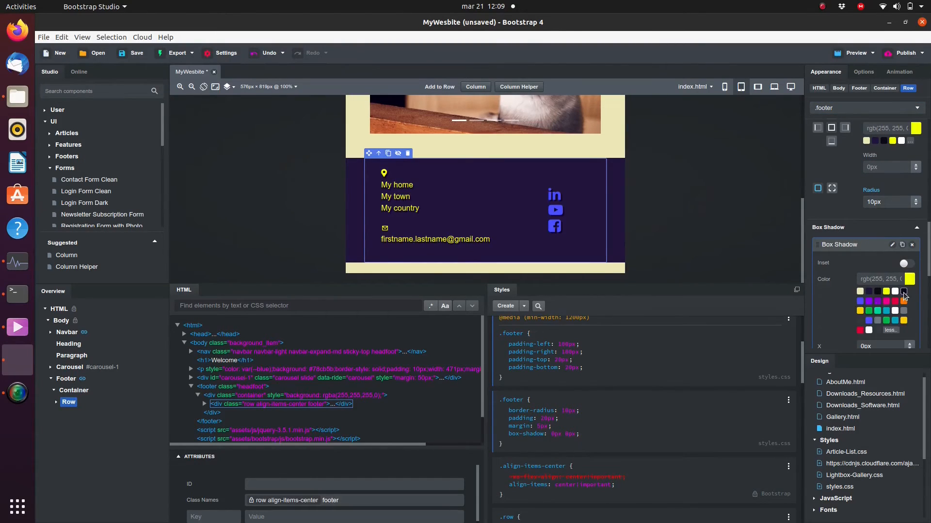
click(904, 292)
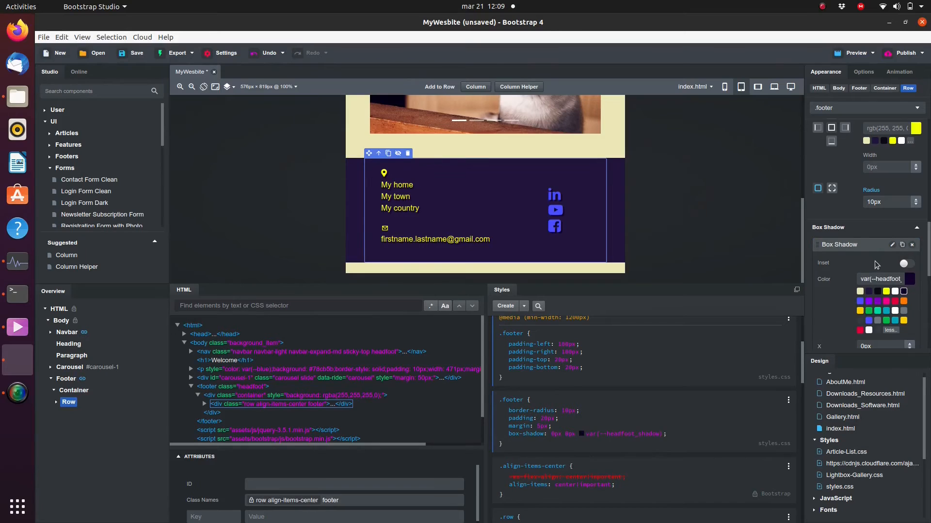
Give the .footer rule's box shadow small X and Y offsets and a slight blur.
scroll(830, 303, down, 1)
scroll(830, 304, down, 2)
drag(909, 243, 908, 253)
drag(859, 275, 868, 276)
drag(909, 245, 910, 261)
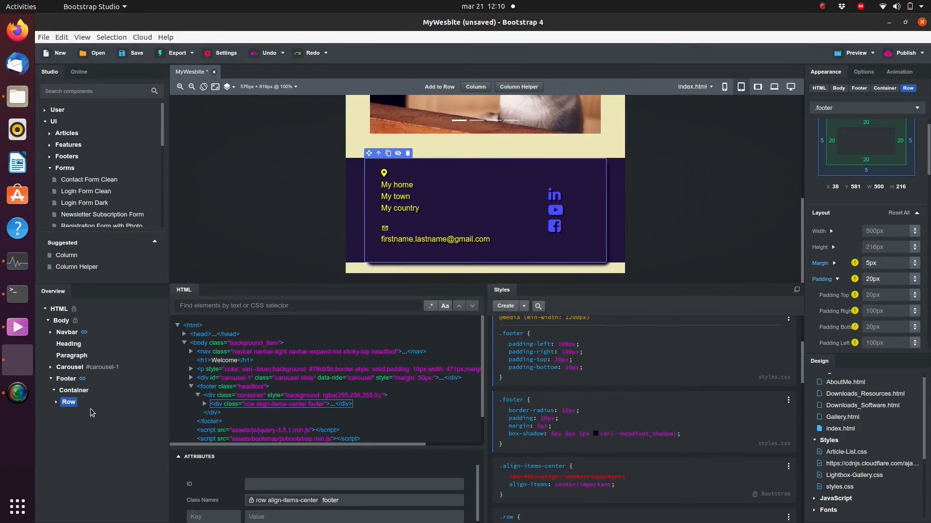
Set the bottom padding of the Footer's .headfoot rule to 16px.
click(70, 380)
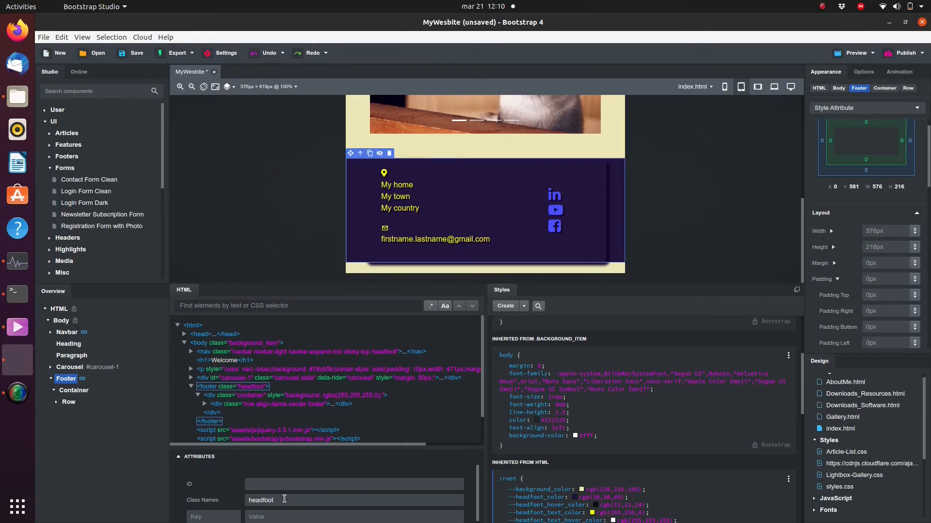
click(861, 115)
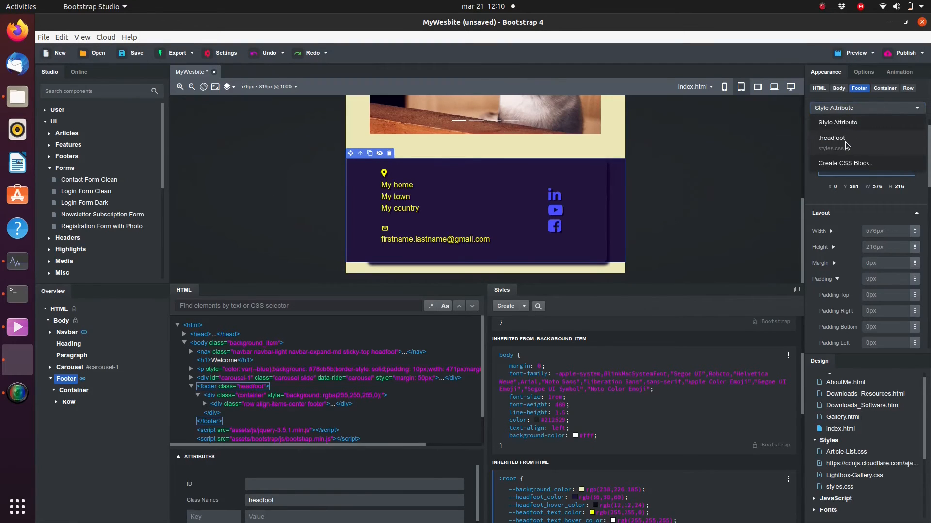
click(849, 139)
drag(914, 329, 914, 320)
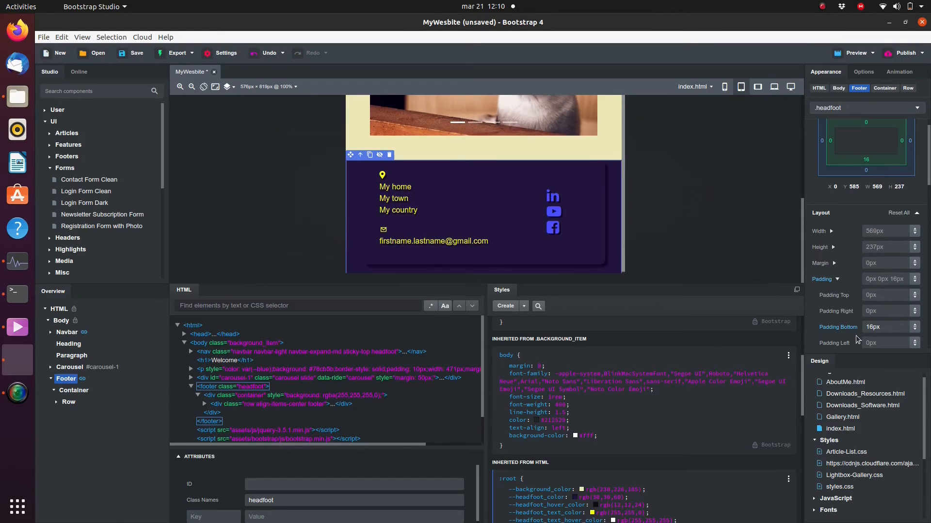